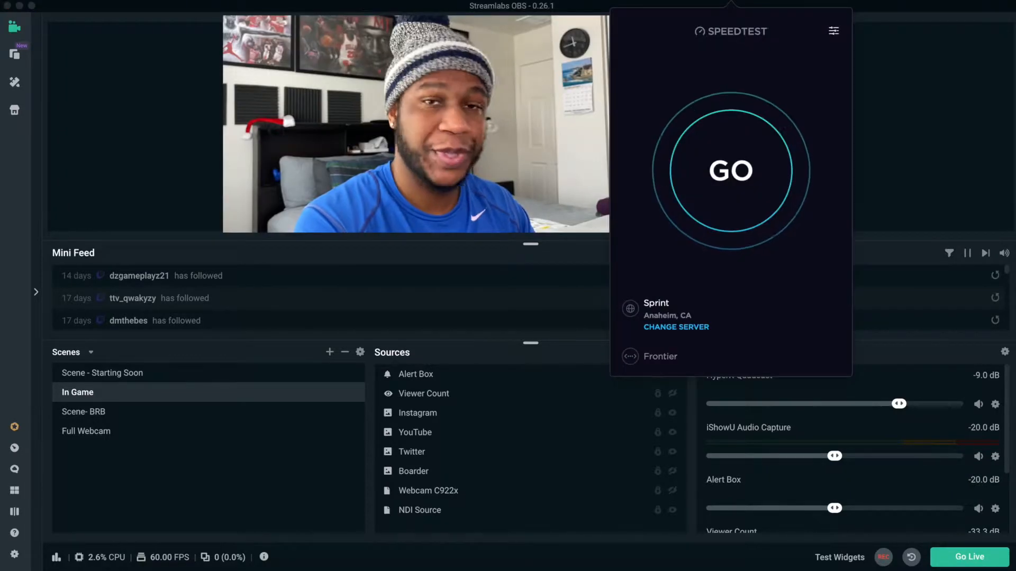
Step: Run an internet speed test and dismiss the Speedtest window
left_click(717, 154)
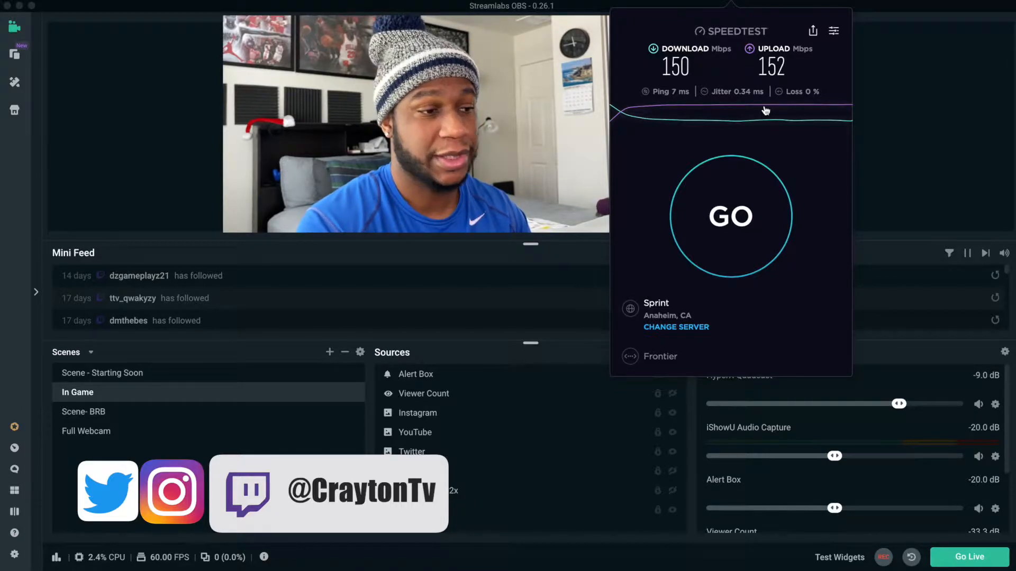
left_click(100, 310)
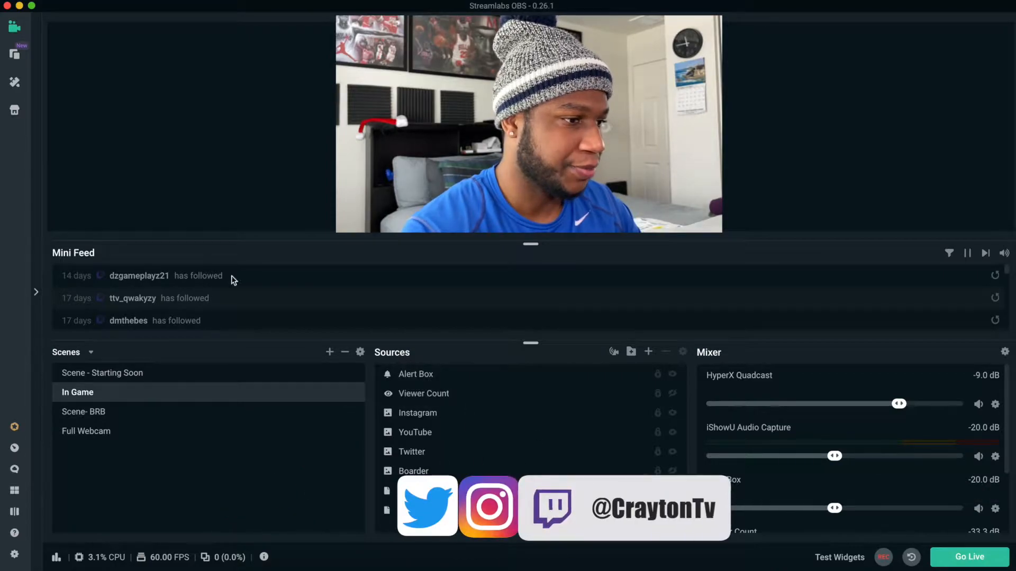
Step: Open the settings, look through the General options and go to the Output settings
left_click(14, 556)
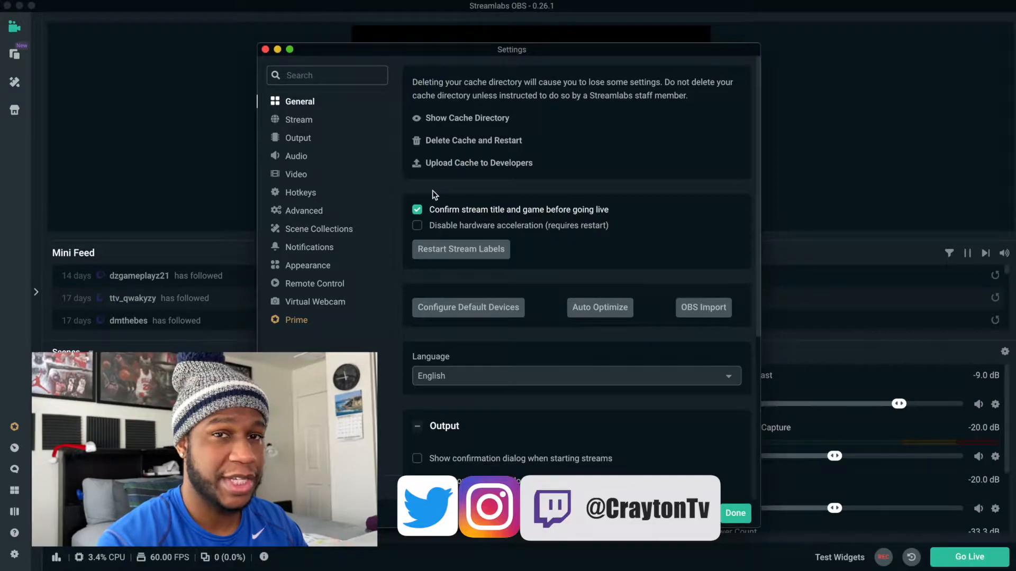
scroll(433, 195, "down", 5)
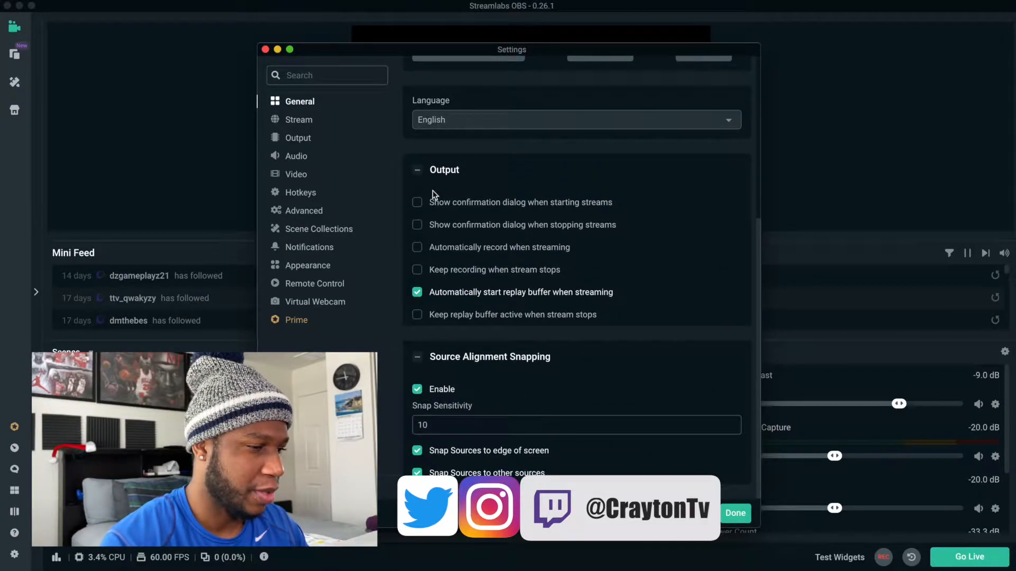
scroll(432, 195, "up", 5)
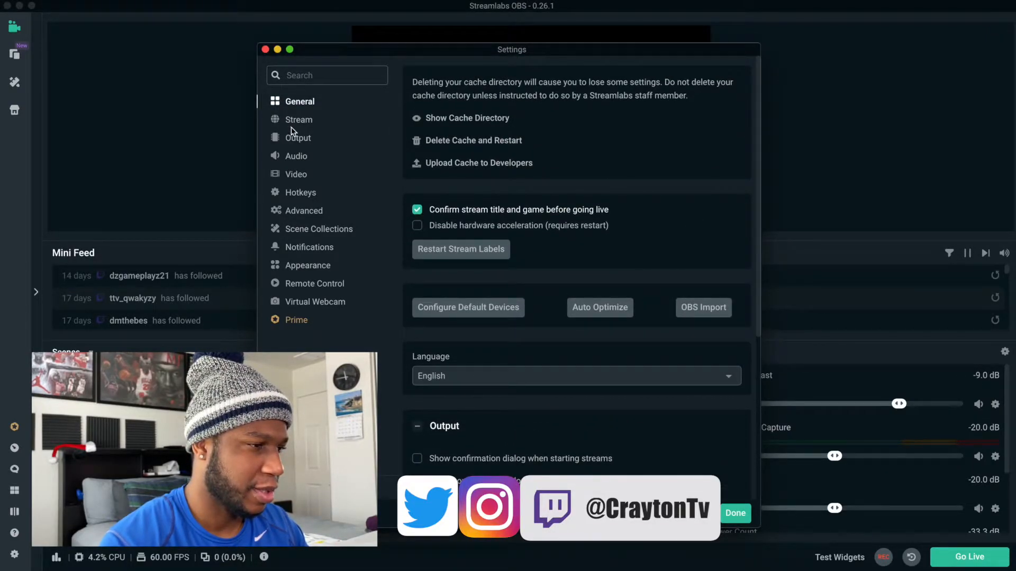
left_click(298, 139)
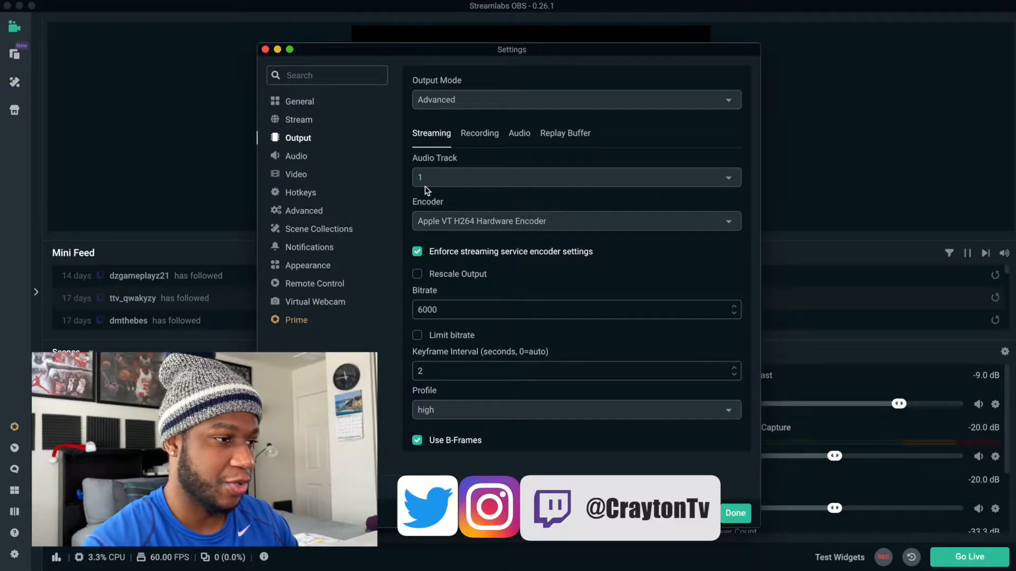
Step: Switch the streaming encoder to Software (x264) and set its keyframe interval to 2 seconds
left_click(450, 221)
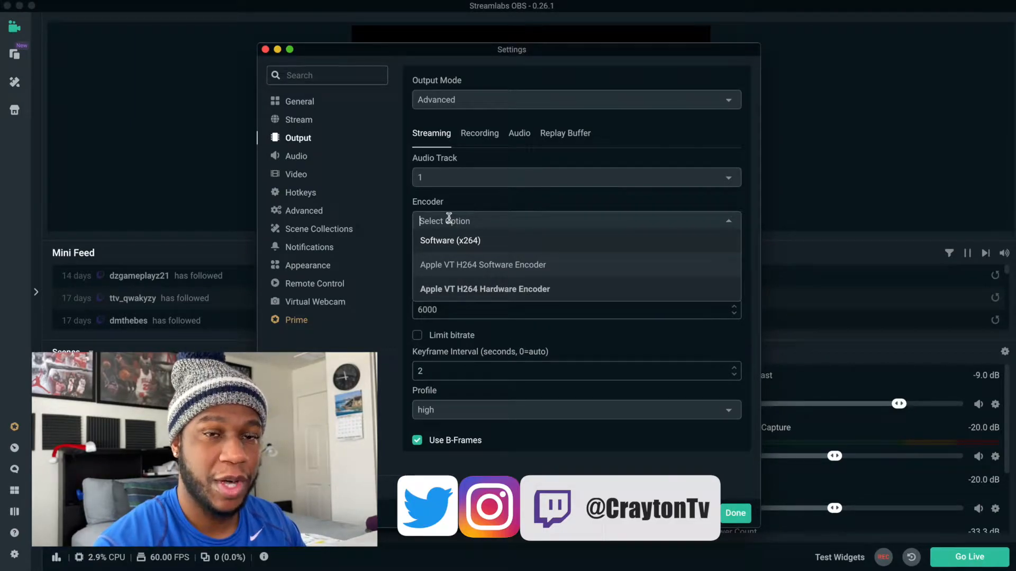
left_click(442, 243)
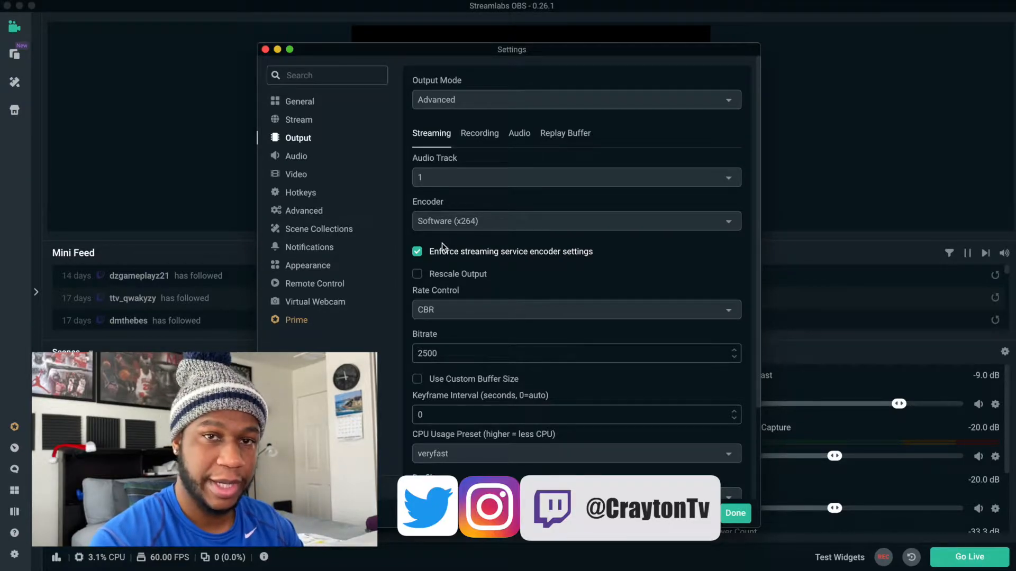
scroll(458, 297, "down", 3)
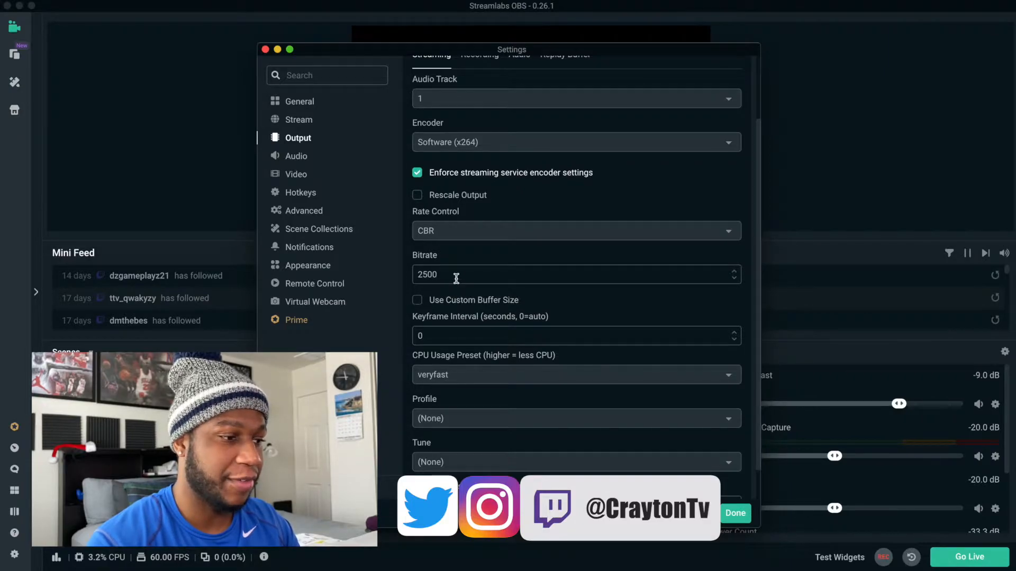
left_click(431, 336)
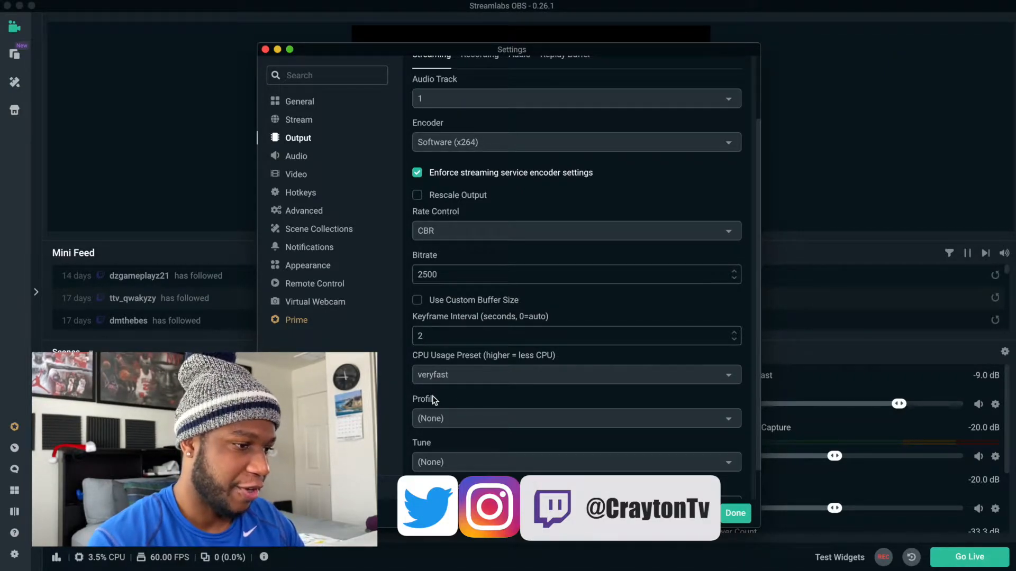
Step: Set the x264 encoder's profile to high and its tune option to zerolatency
scroll(433, 421, "down", 2)
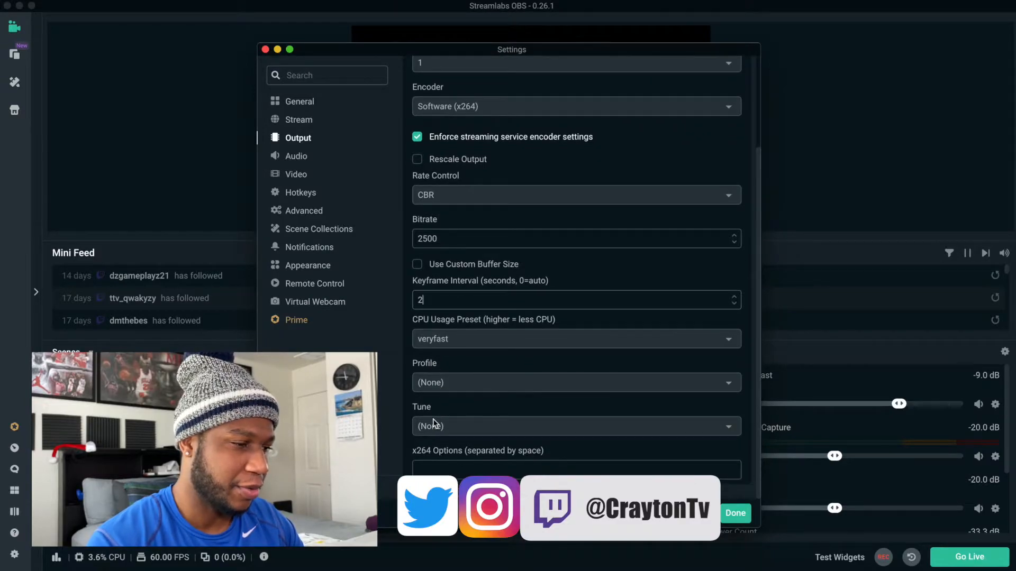
left_click(437, 388)
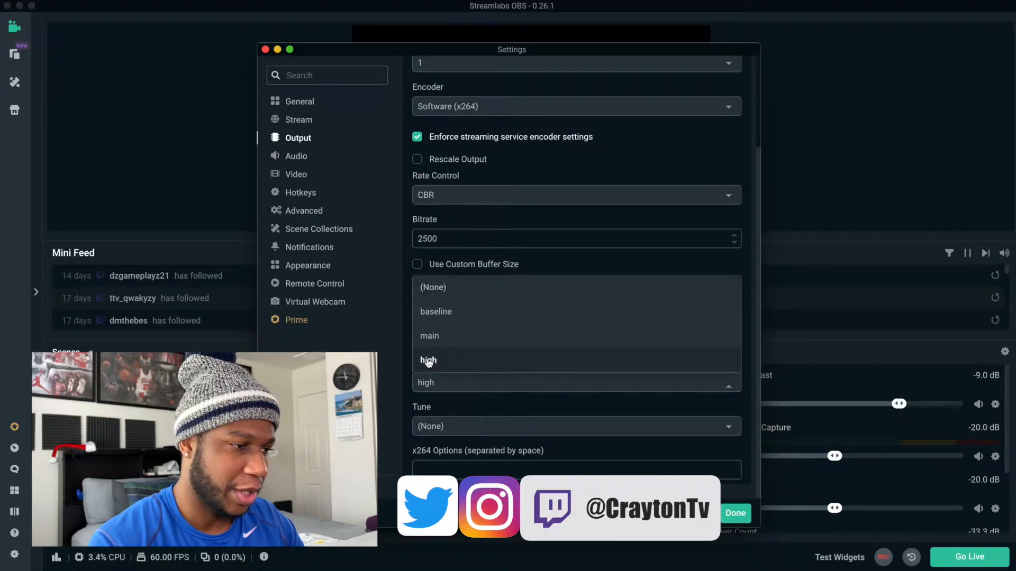
left_click(428, 361)
left_click(439, 423)
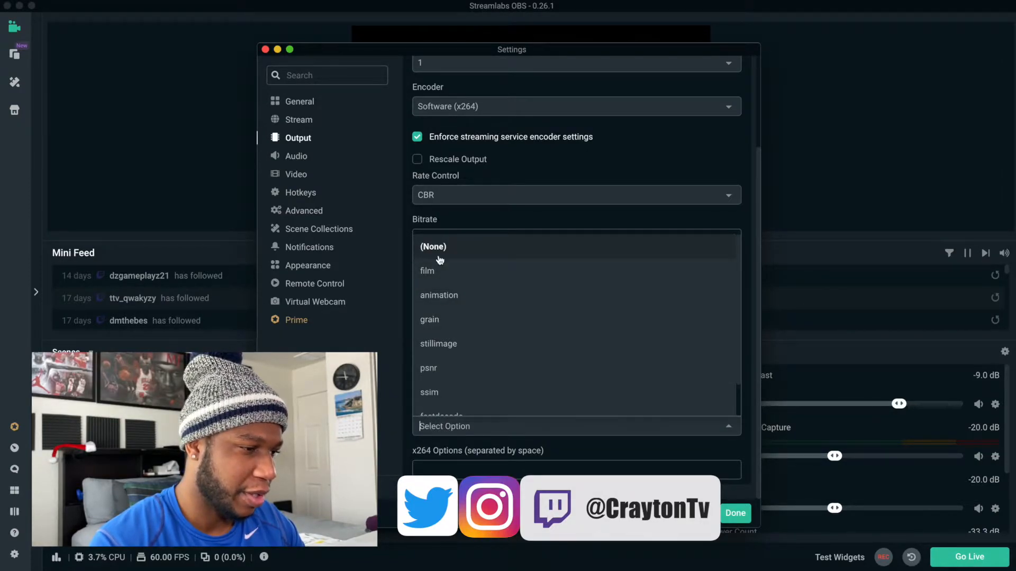
scroll(432, 249, "down", 2)
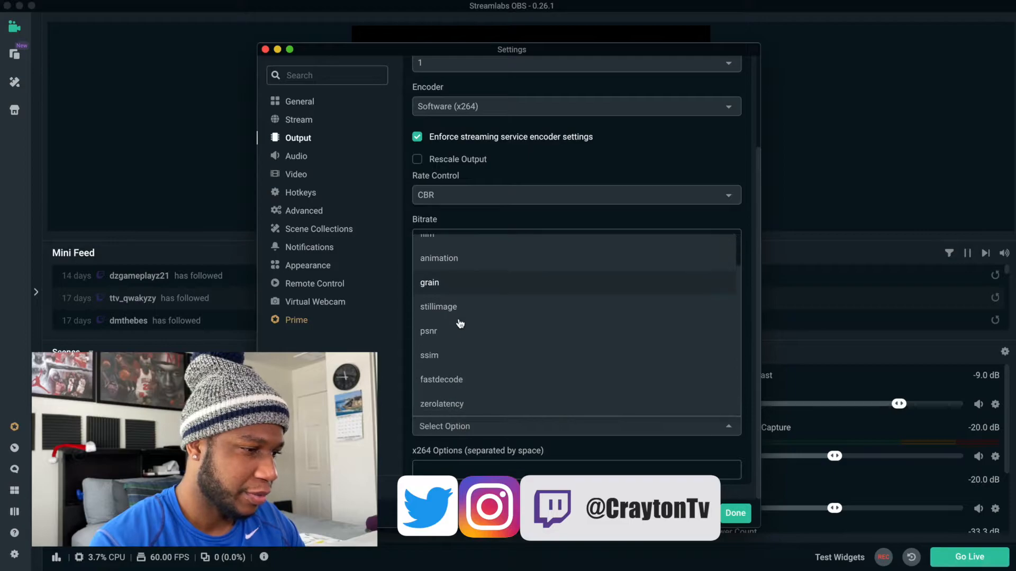
left_click(435, 405)
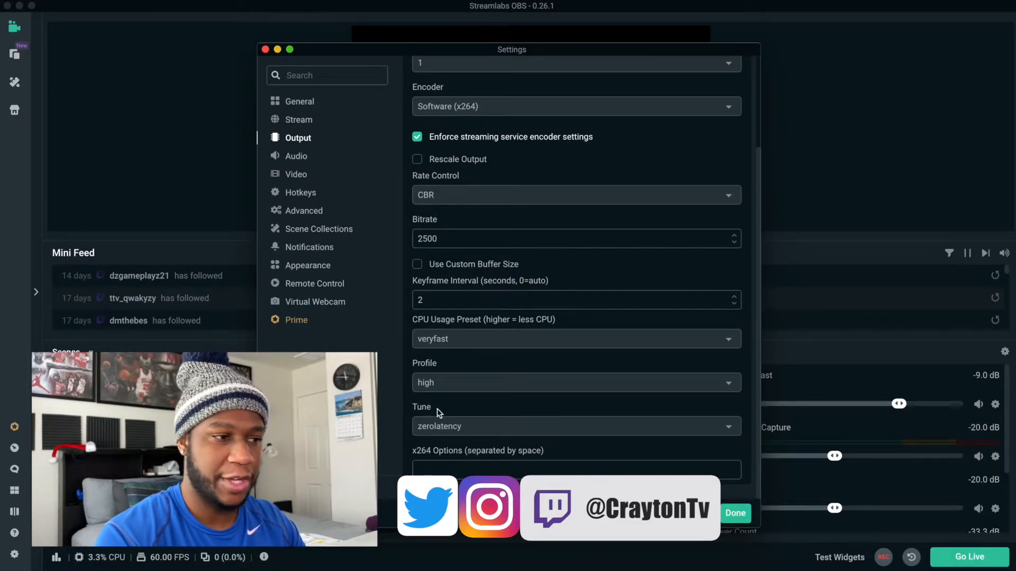
Step: Change the streaming encoder to Apple VT H264 Hardware Encoder and set the bitrate to 6000
scroll(437, 413, "up", 4)
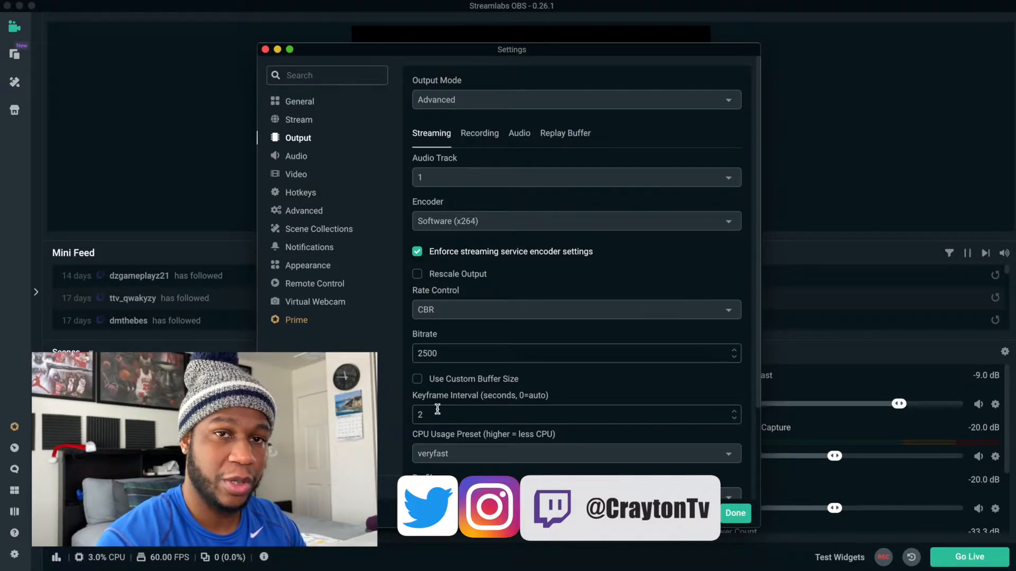
left_click(442, 221)
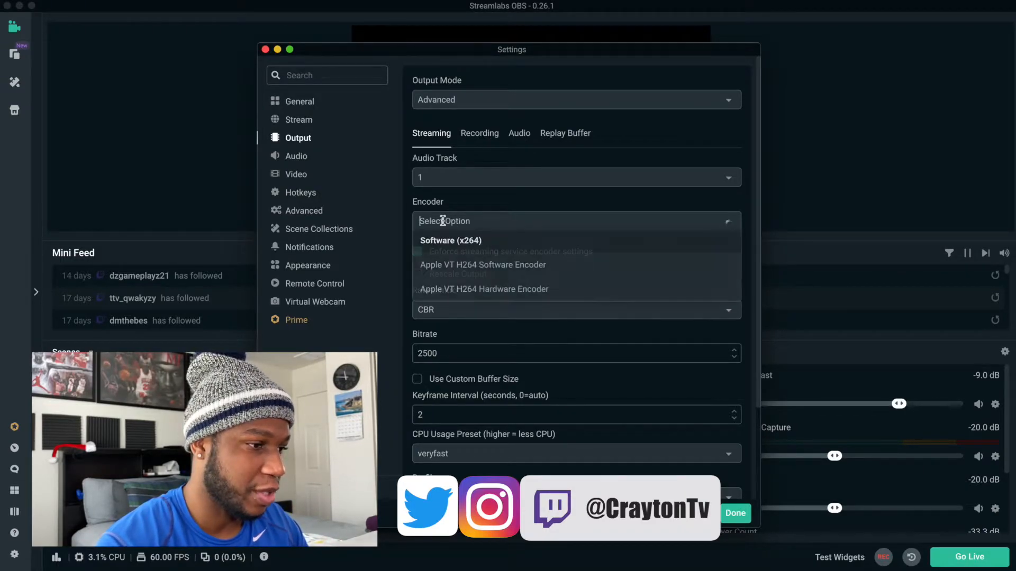
left_click(445, 289)
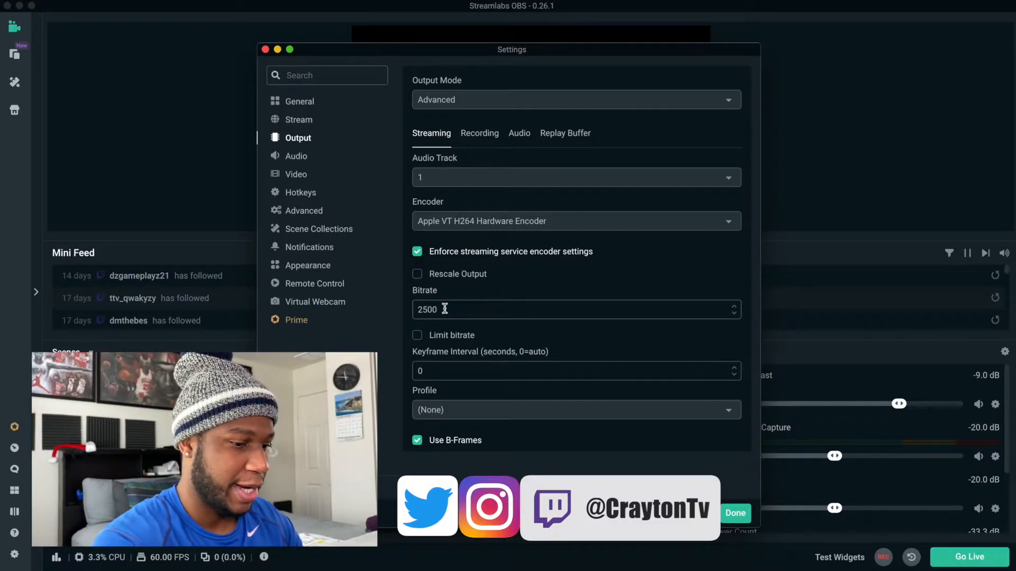
left_click(445, 309)
key("BackSpace")
key("BackSpace")
key("BackSpace")
key("BackSpace")
type("6000")
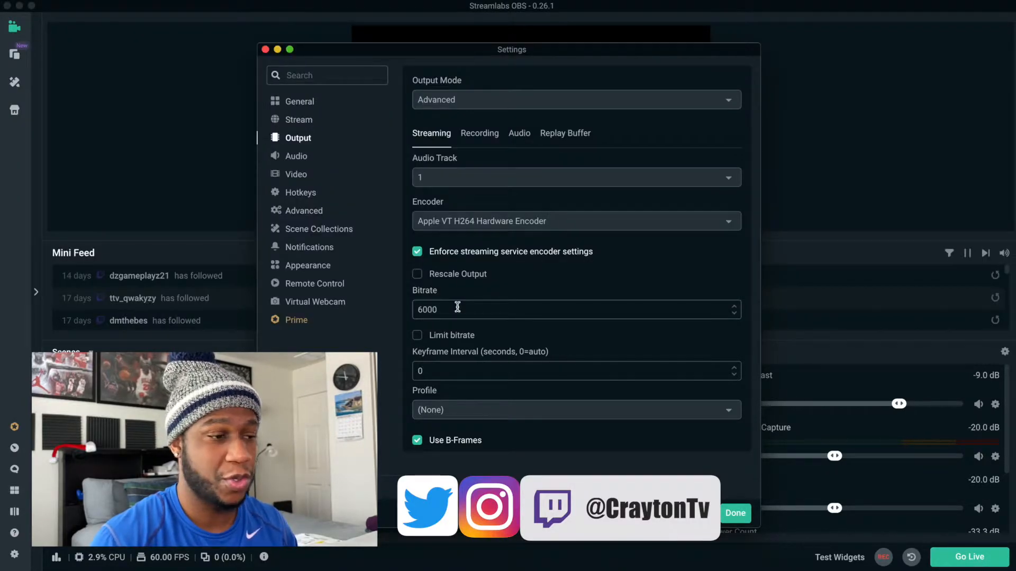
Step: Set the hardware encoder's keyframe interval to 2 seconds and its profile to high
double_click(422, 374)
type("2")
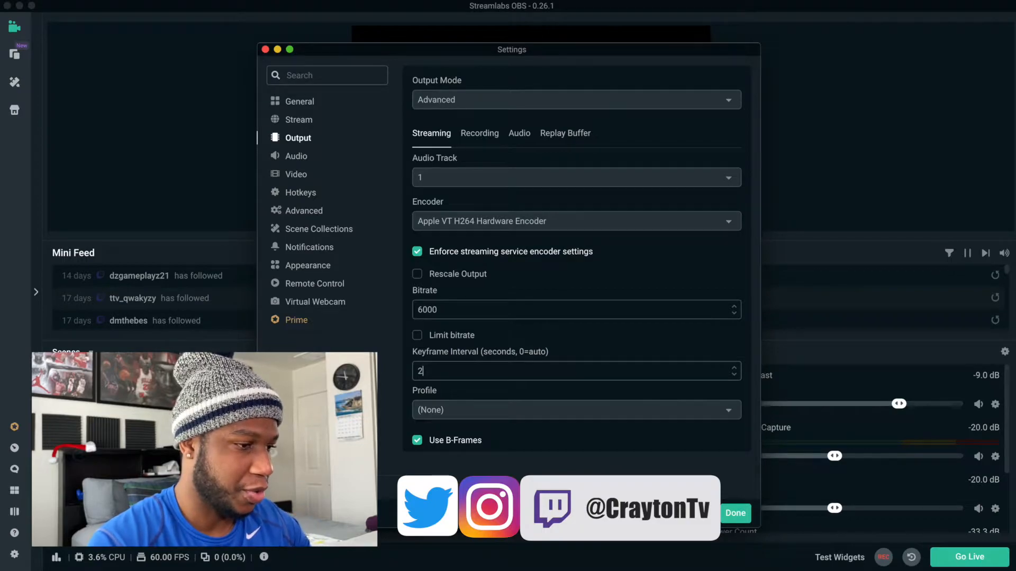
left_click(433, 409)
left_click(436, 385)
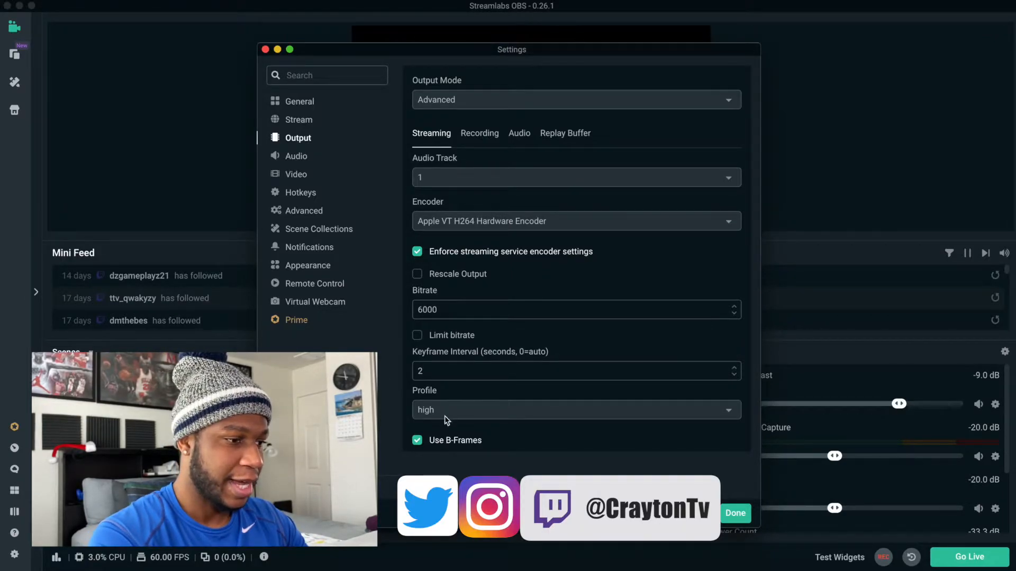
Step: Examine the recording output options, the audio track bitrates and names, and the audio device settings
left_click(473, 137)
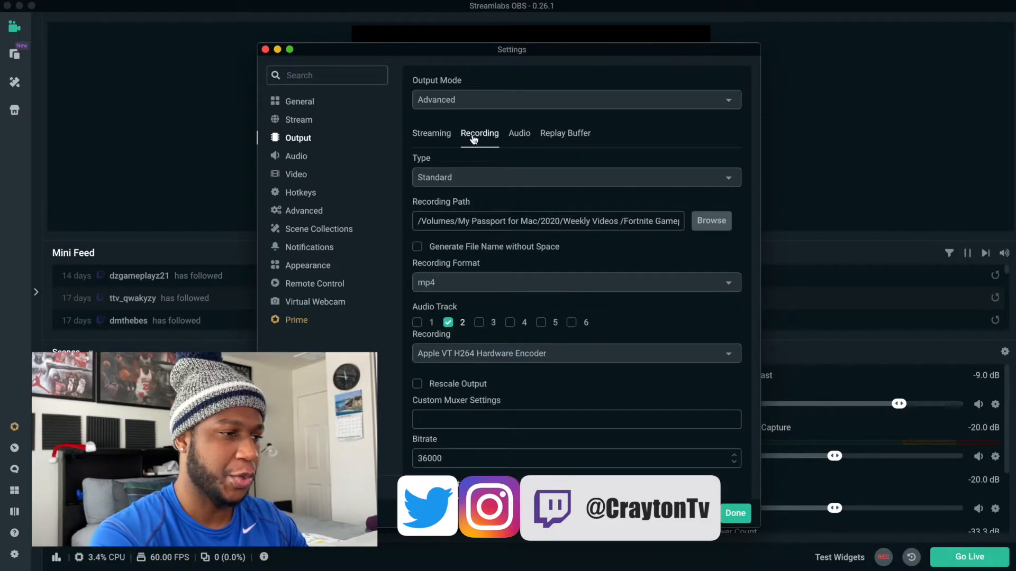
scroll(456, 181, "down", 2)
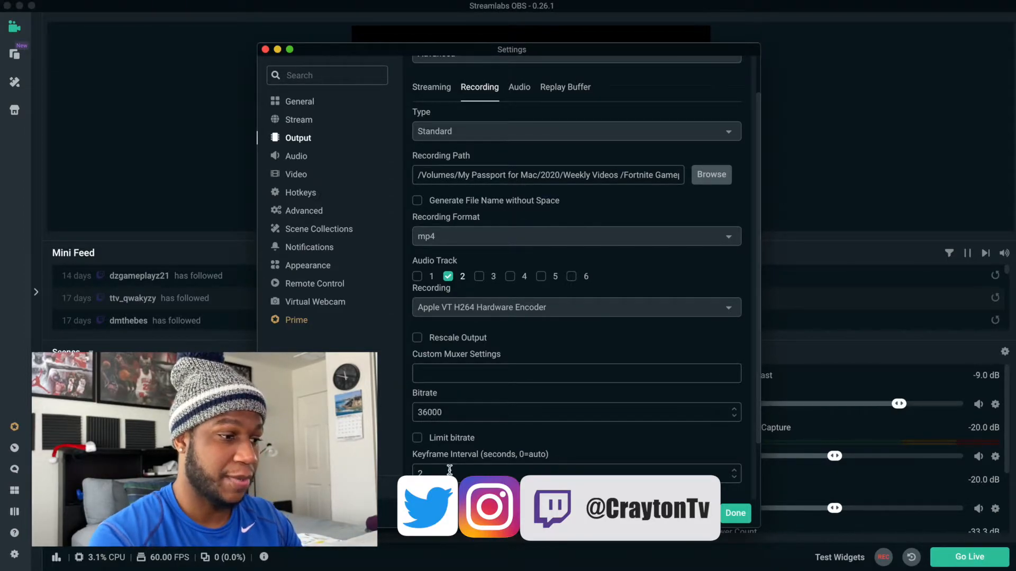
scroll(450, 469, "down", 3)
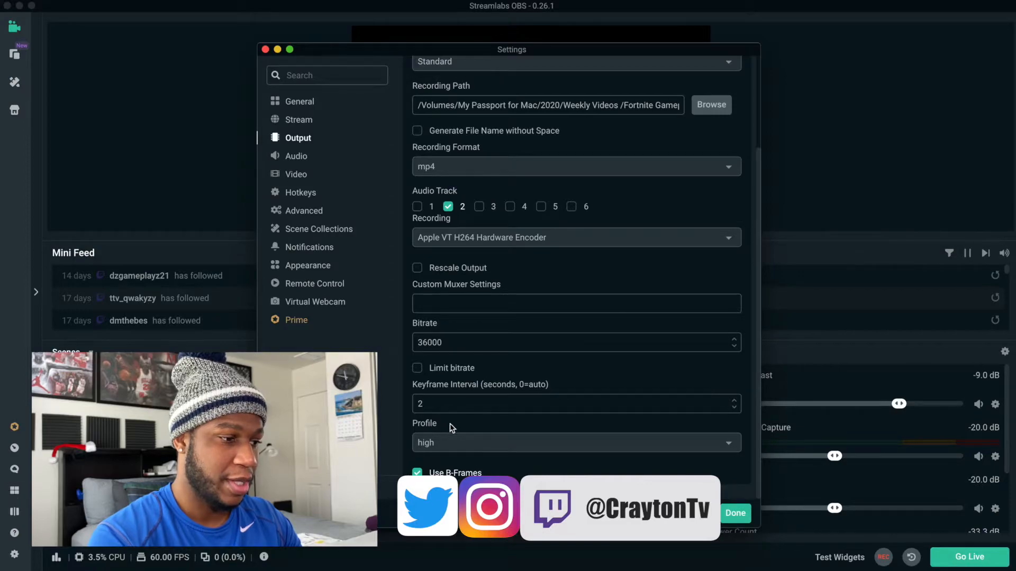
scroll(480, 378, "up", 5)
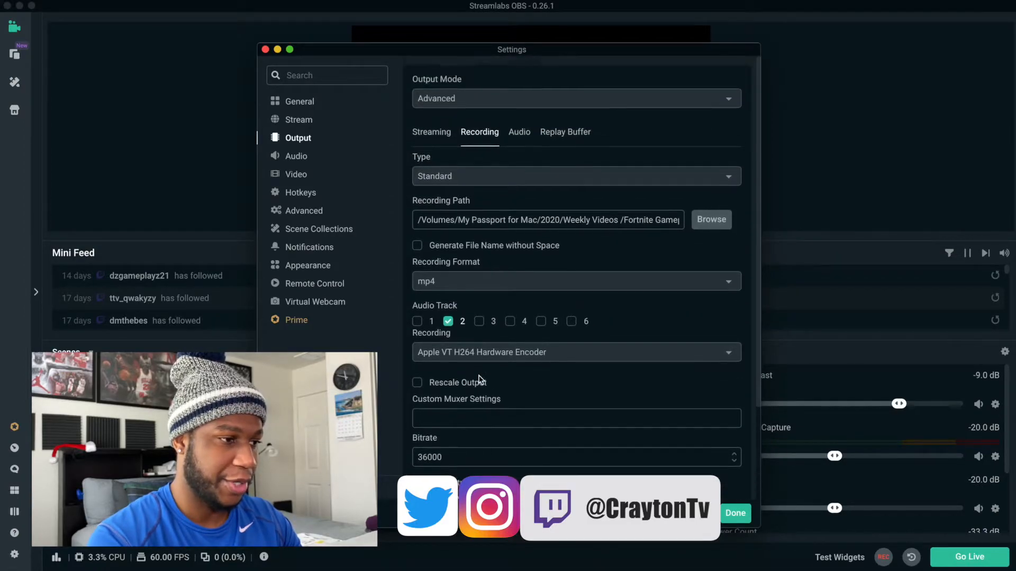
left_click(521, 133)
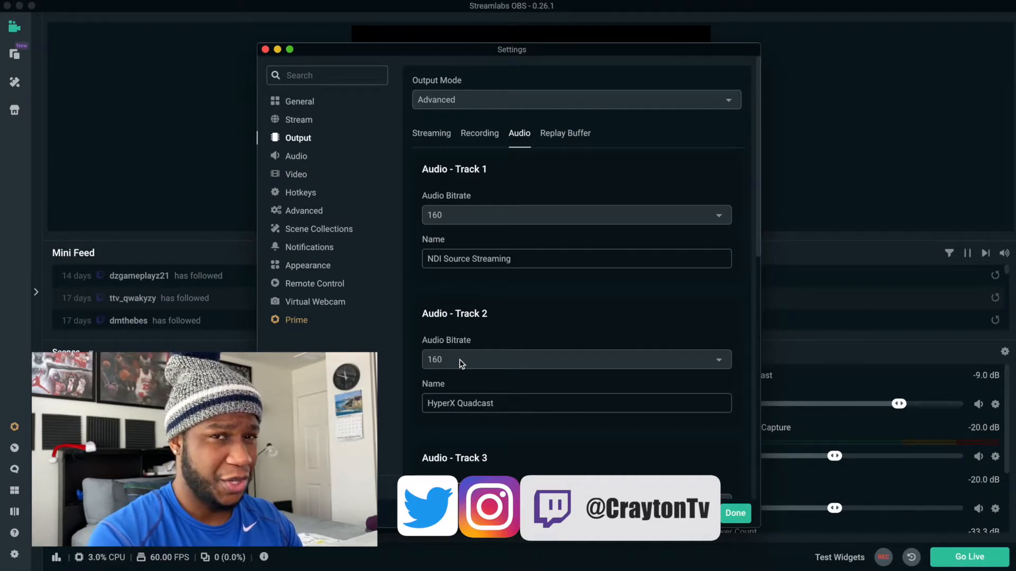
scroll(459, 360, "down", 6)
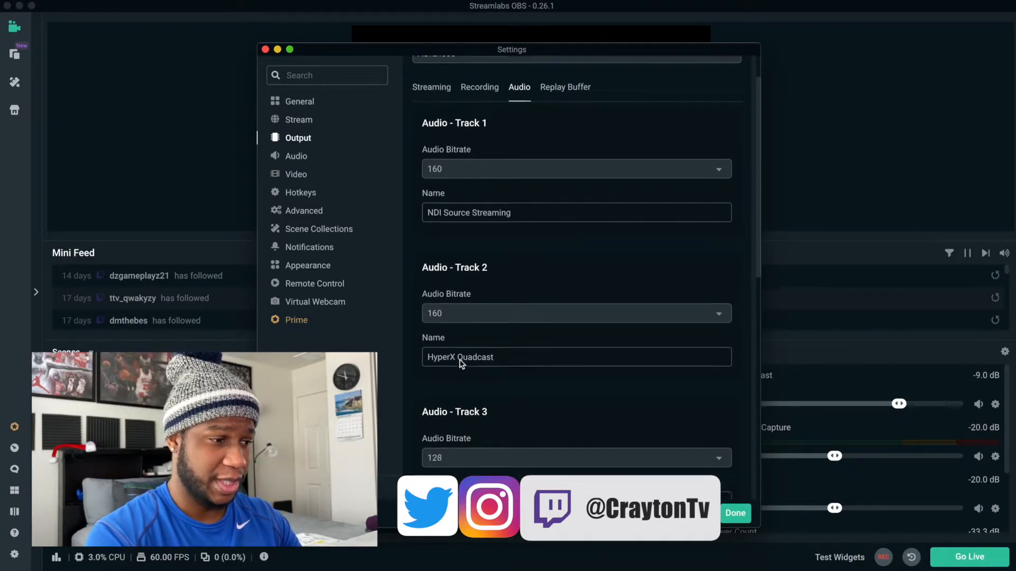
scroll(460, 360, "up", 6)
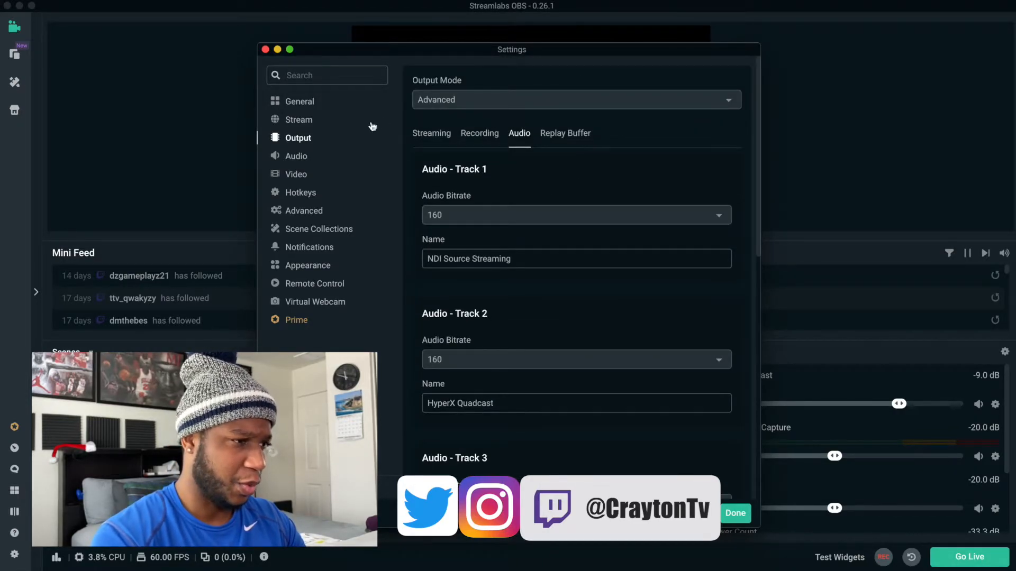
left_click(477, 136)
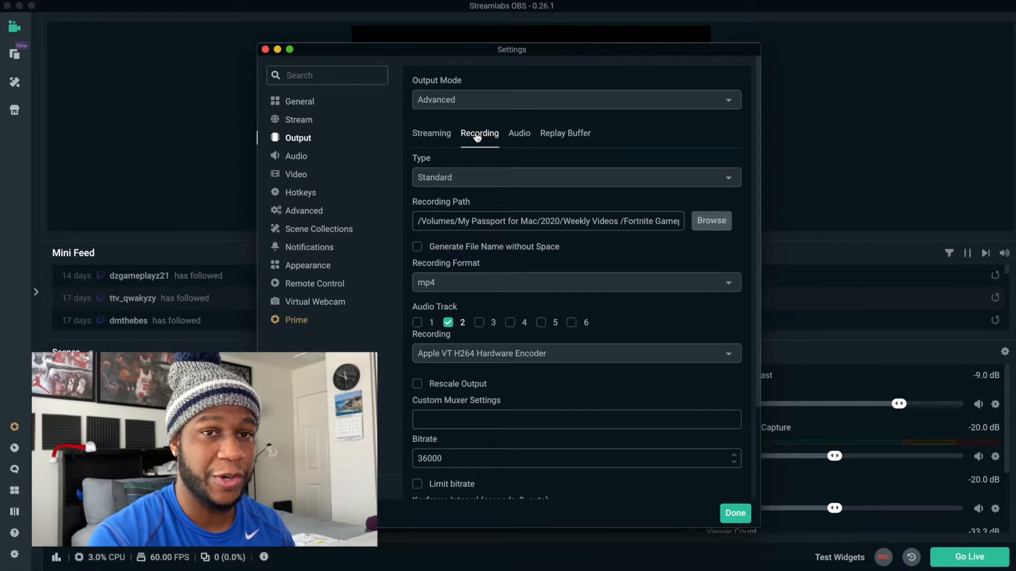
scroll(478, 136, "down", 2)
scroll(478, 136, "up", 2)
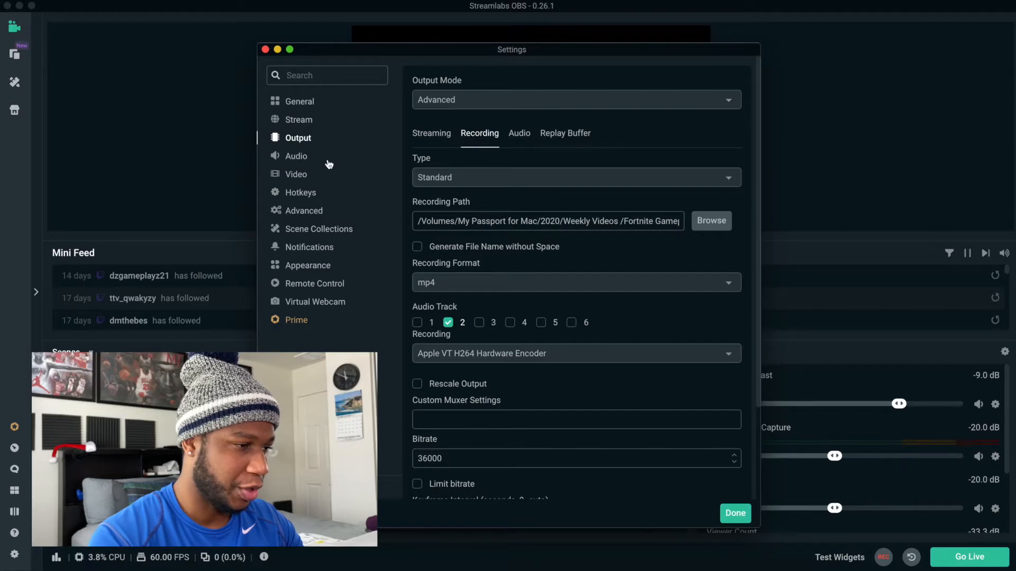
left_click(298, 159)
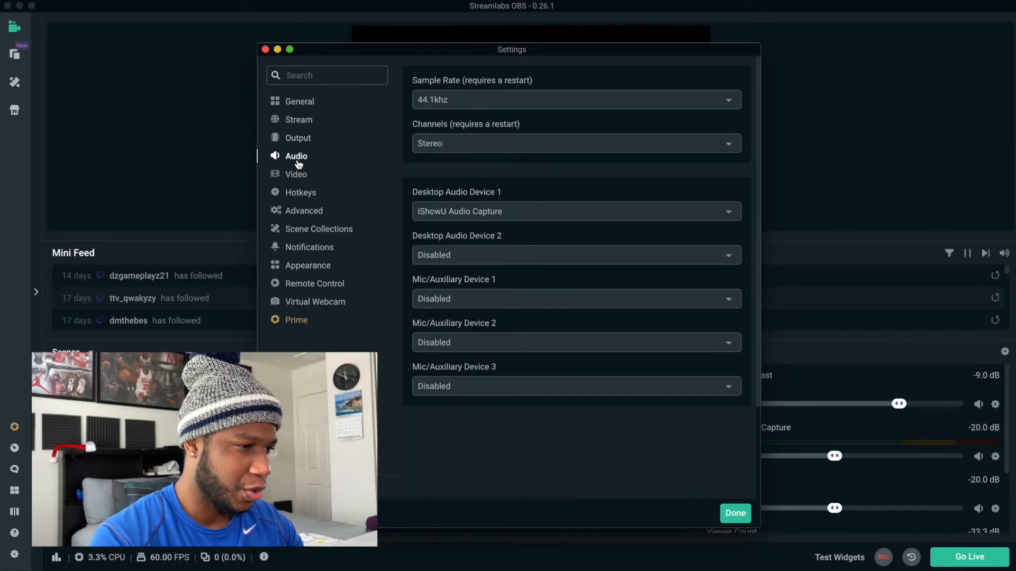
Step: Try 1280x720 as the scaled output resolution in the Video settings, and return it to 1920x1080
left_click(299, 178)
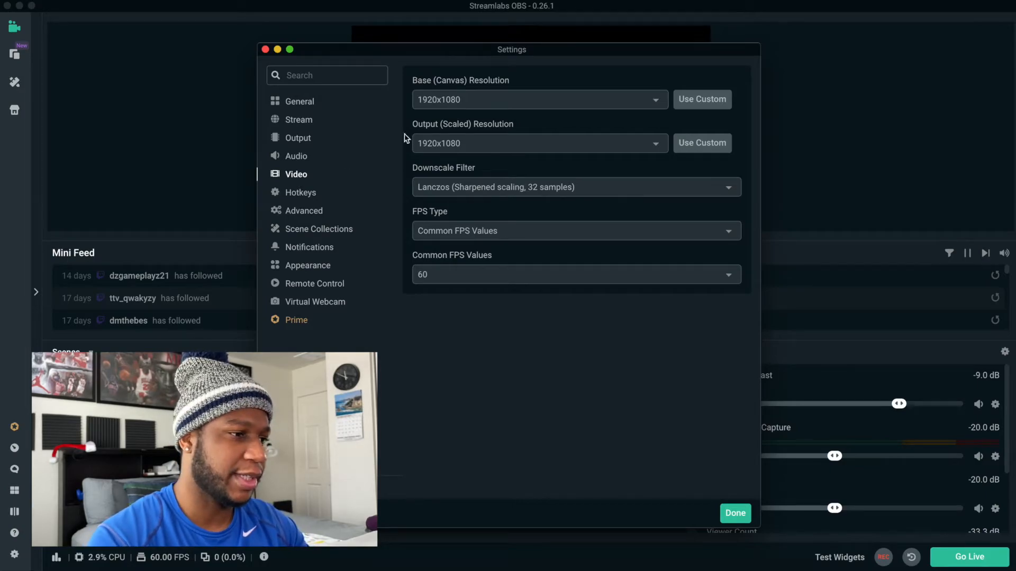
left_click(439, 145)
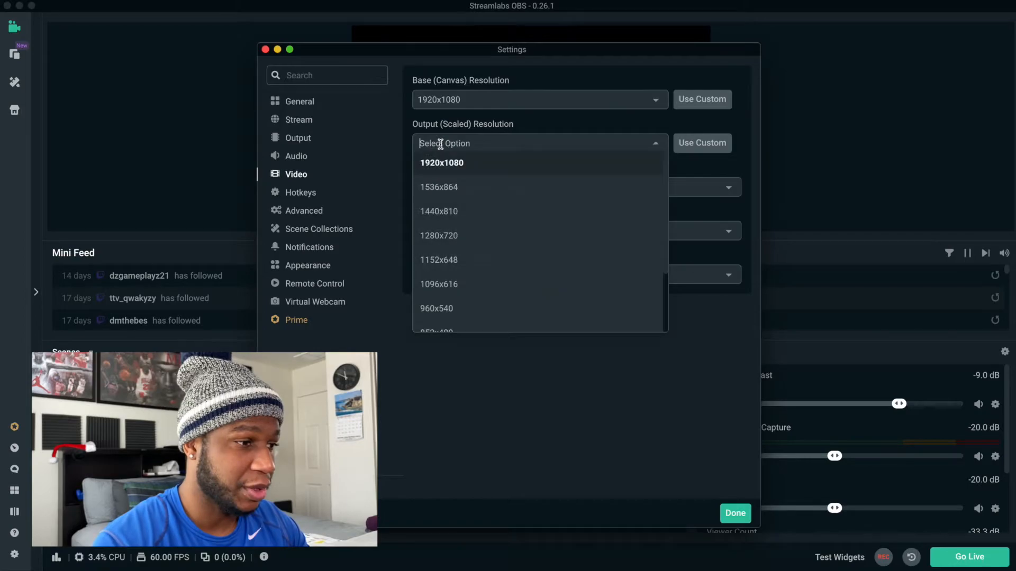
left_click(442, 236)
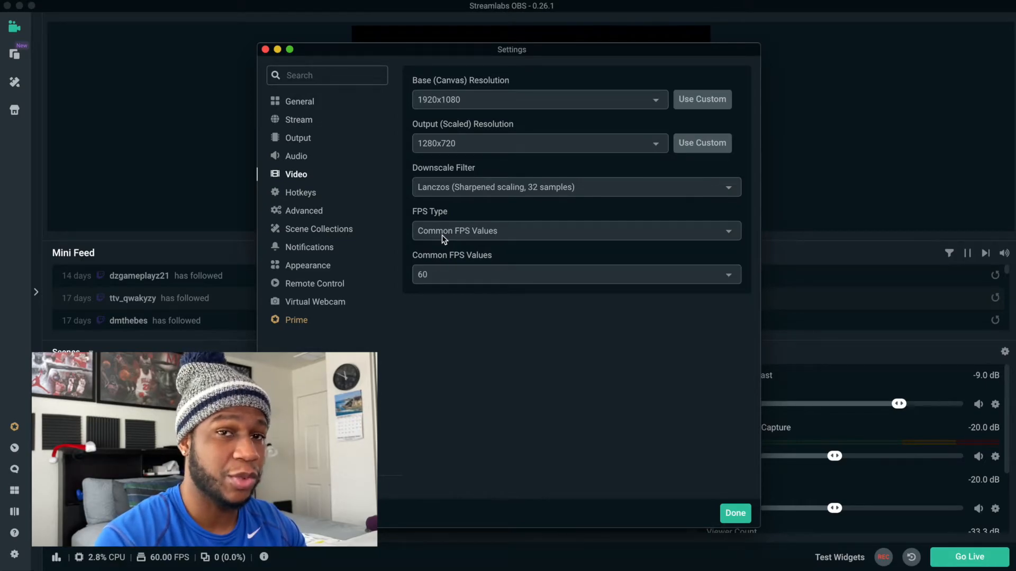
left_click(469, 142)
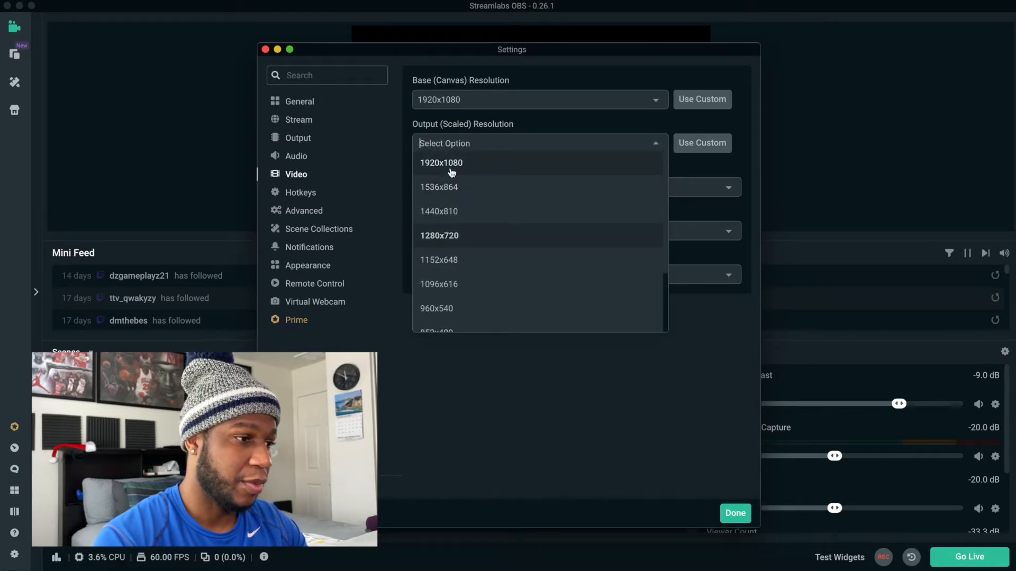
left_click(451, 164)
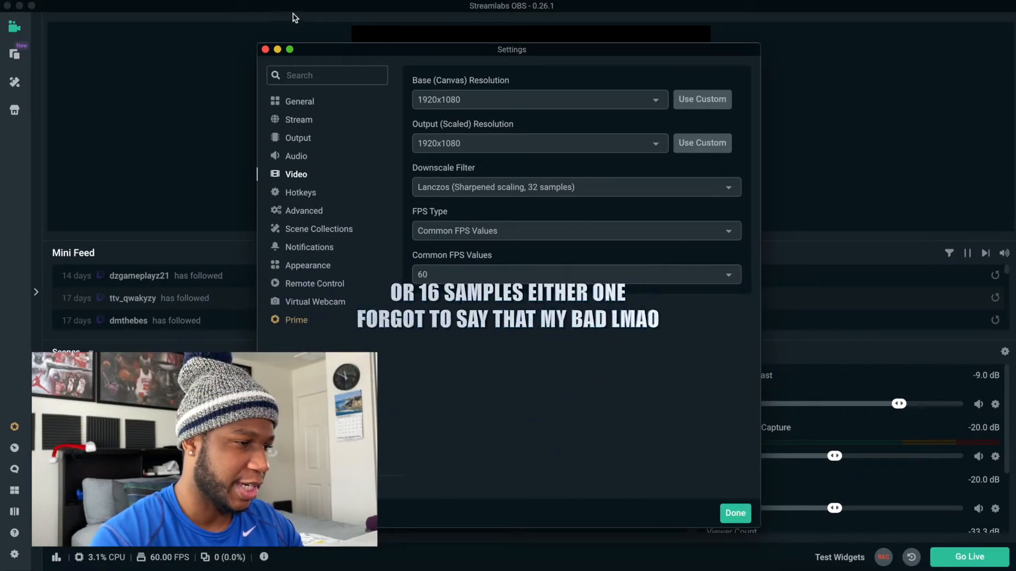
Step: Examine the Advanced settings, from the video color and GPU rendering options down to network, sources and media files
left_click(309, 211)
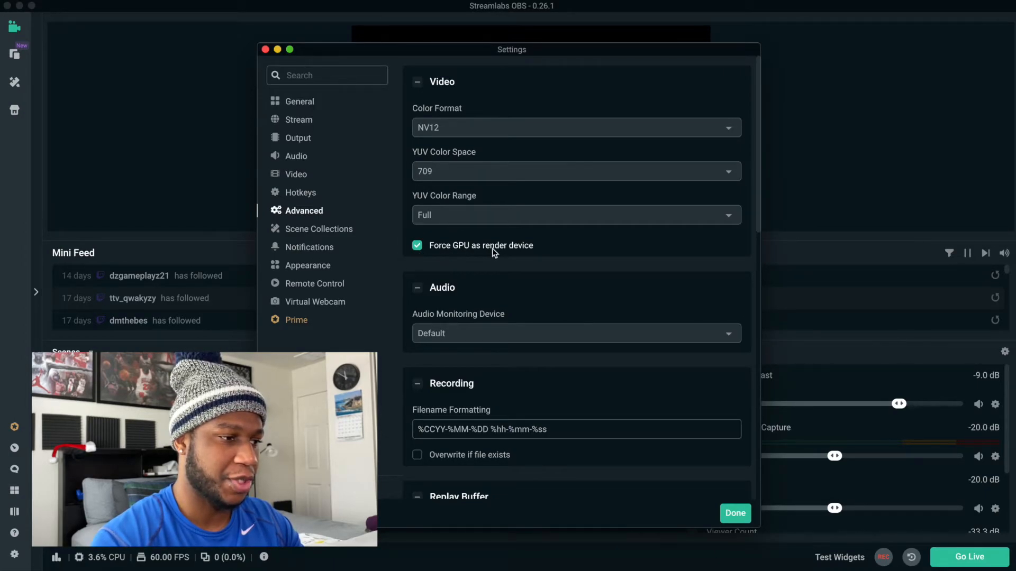
scroll(459, 259, "down", 1)
scroll(458, 256, "down", 10)
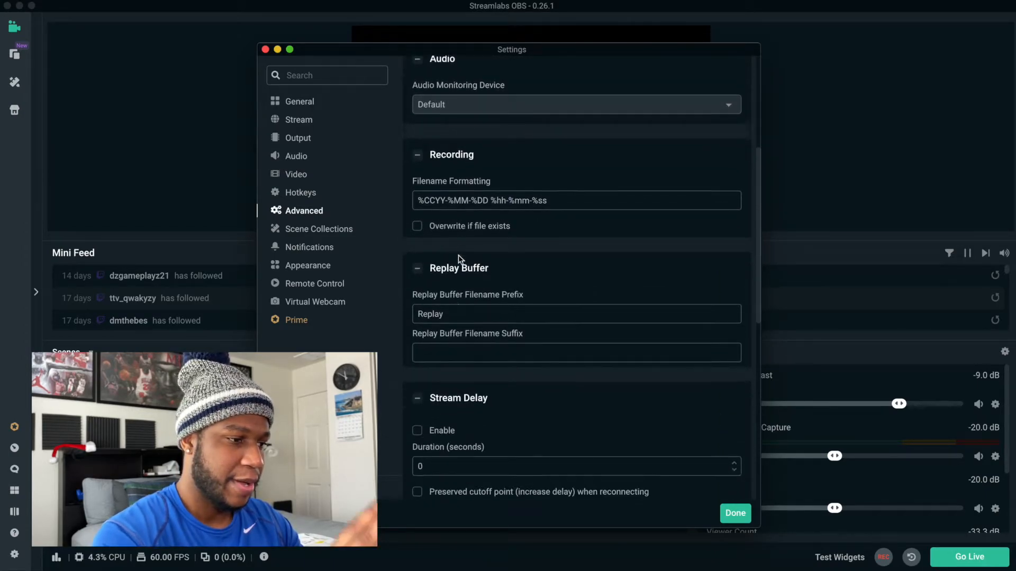
scroll(458, 255, "down", 5)
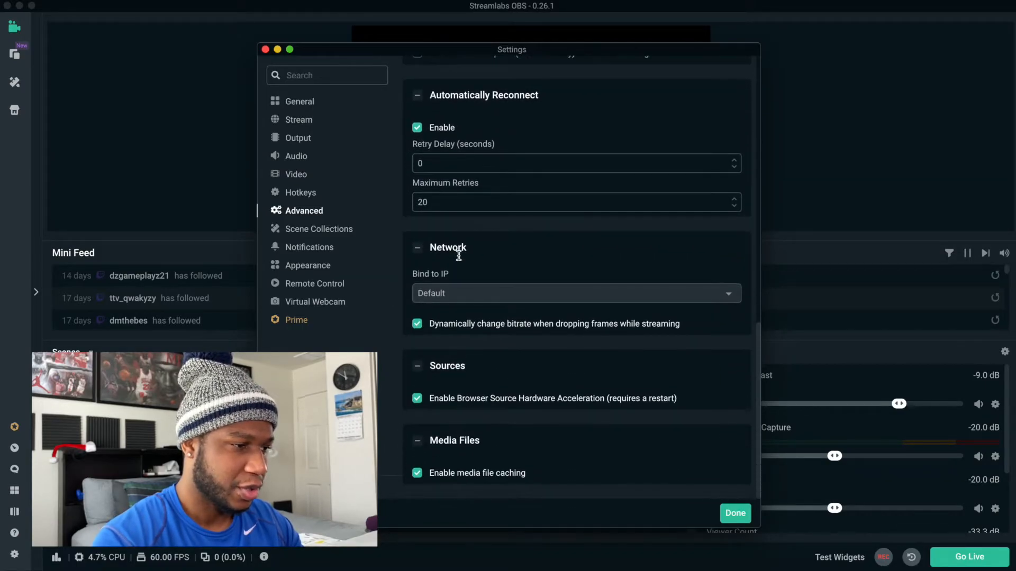